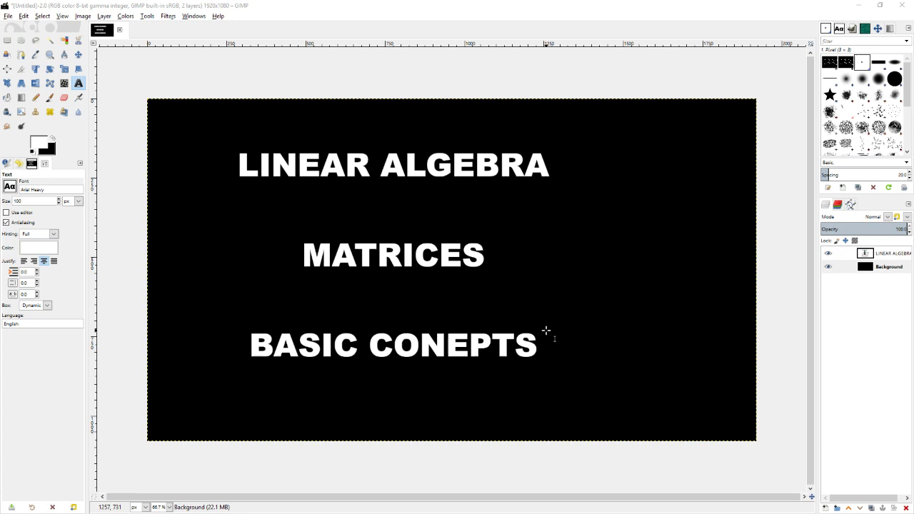
Add a new transparent layer to the title image.
click(600, 13)
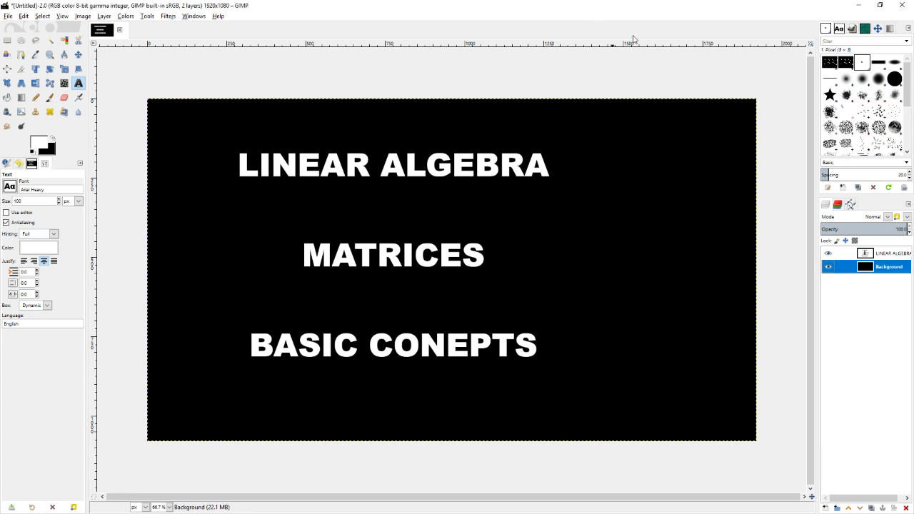
key(shift+ctrl+n)
key(Return)
Create a new black 1920×1080 canvas and select the Pencil tool.
key(ctrl+n)
key(Return)
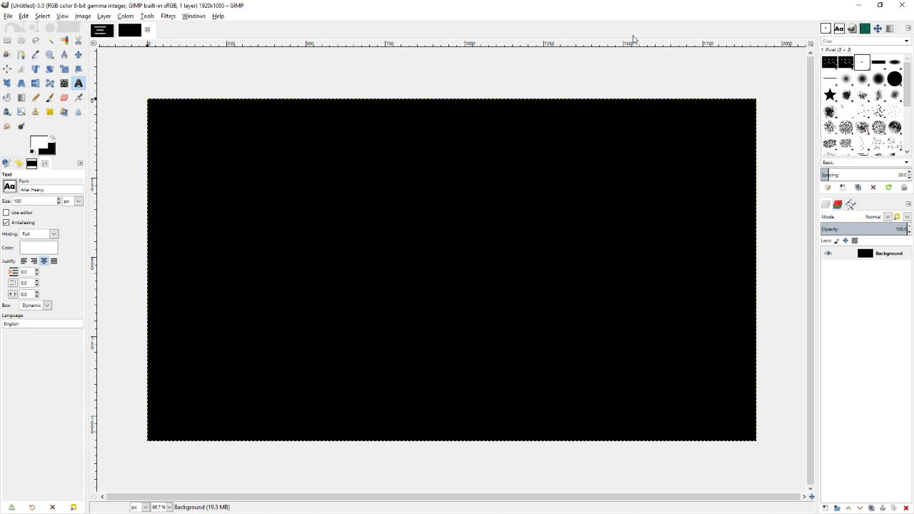
click(35, 97)
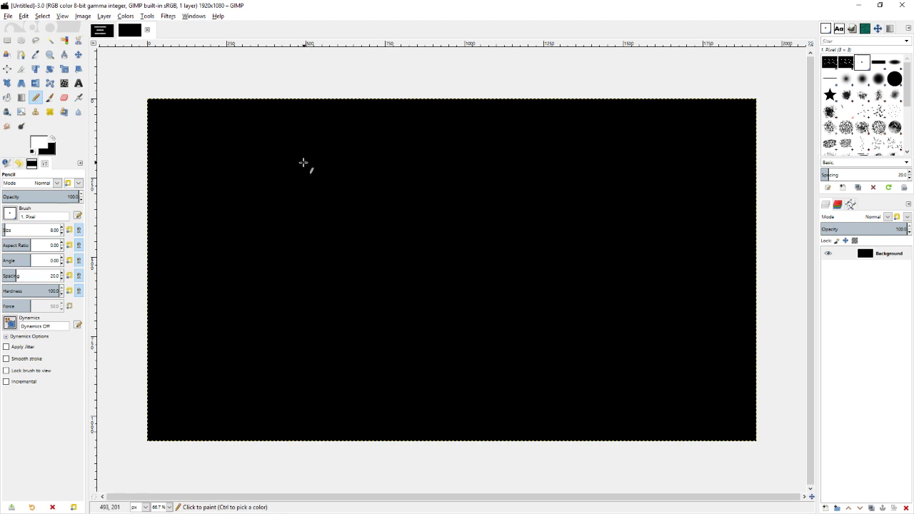
Draw the matrix's left and right brackets and the first column 2, 3, 4.
mouse_move(324, 163)
mouse_down()
mouse_move(258, 175)
mouse_move(248, 380)
mouse_move(248, 389)
mouse_move(323, 395)
mouse_up()
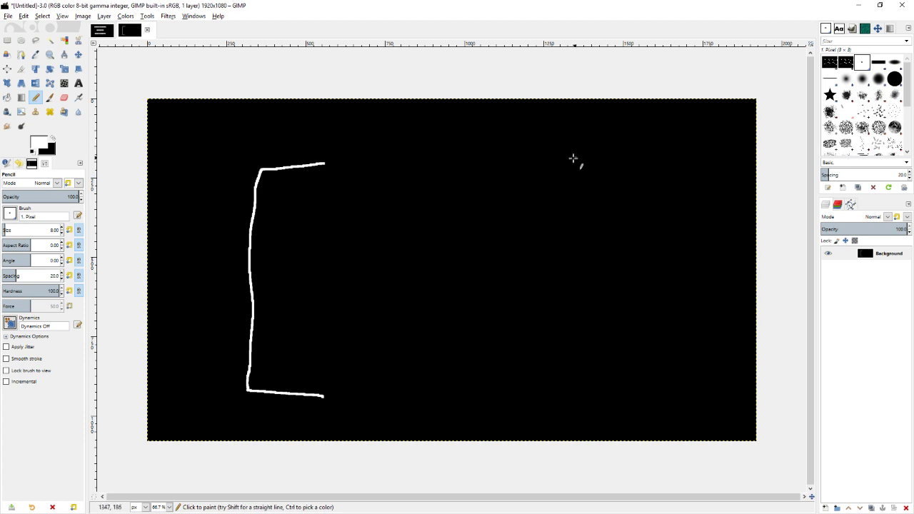
mouse_move(560, 163)
mouse_down()
mouse_move(651, 164)
mouse_move(662, 222)
mouse_move(666, 403)
mouse_move(579, 410)
mouse_up()
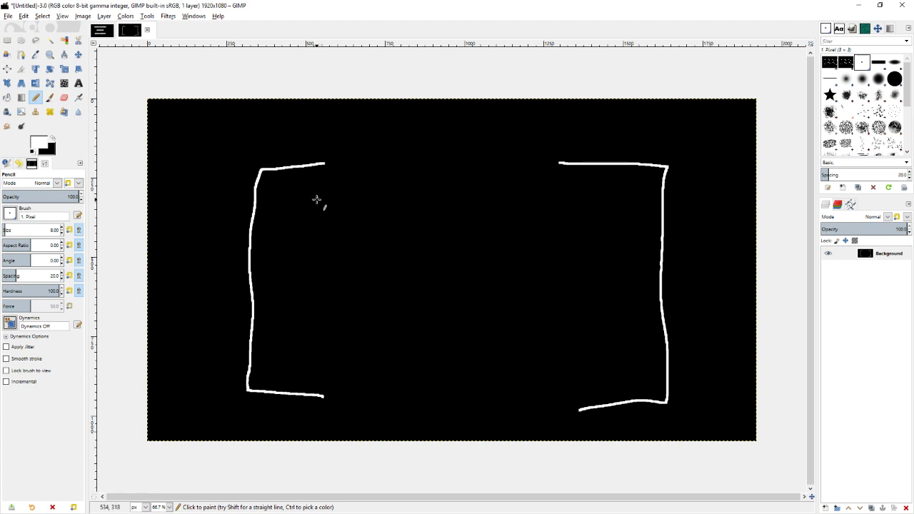
mouse_move(311, 193)
mouse_down()
mouse_move(336, 199)
mouse_move(324, 228)
mouse_move(345, 234)
mouse_up()
mouse_move(313, 269)
mouse_down()
mouse_move(335, 270)
mouse_move(314, 293)
mouse_up()
drag(312, 319, 343, 338)
drag(333, 327, 336, 360)
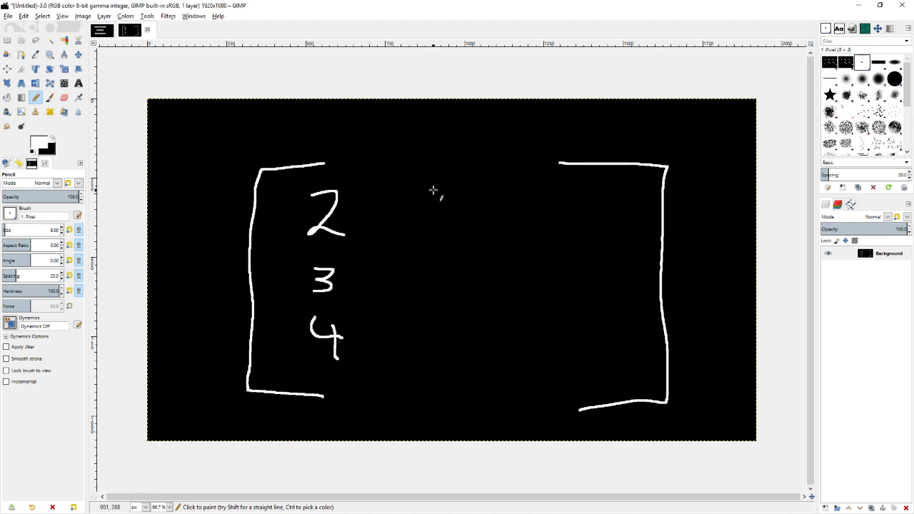
Write the middle column 2, 7, 8 and the right column 9, 6, 4.
mouse_move(433, 190)
mouse_down()
mouse_move(455, 203)
mouse_move(455, 227)
mouse_up()
mouse_move(427, 258)
mouse_down()
mouse_move(444, 278)
mouse_move(433, 300)
mouse_up()
mouse_move(440, 330)
mouse_down()
mouse_move(423, 339)
mouse_move(440, 343)
mouse_up()
mouse_move(575, 207)
mouse_down()
mouse_move(552, 217)
mouse_move(570, 226)
mouse_move(555, 293)
mouse_up()
mouse_move(565, 334)
mouse_down()
mouse_move(548, 348)
mouse_move(593, 350)
mouse_move(584, 375)
mouse_up()
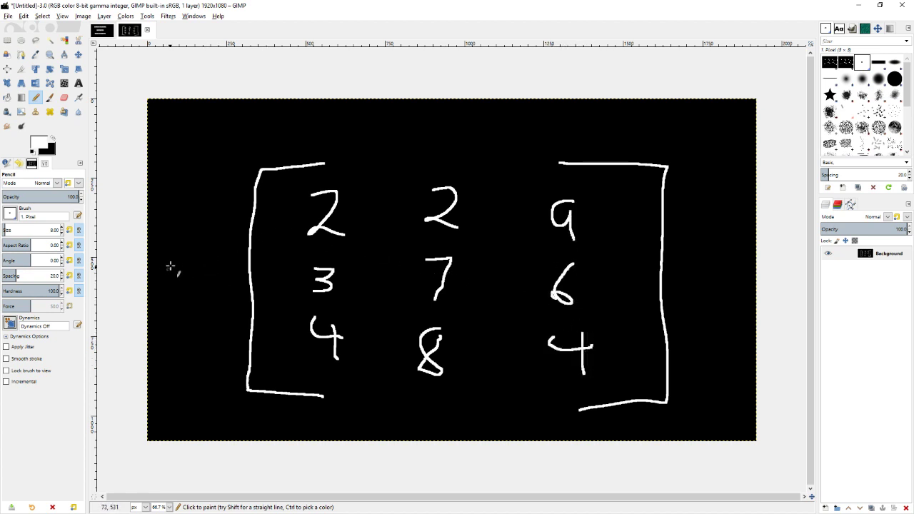
Write the label A with a subscript 3 left of the matrix.
drag(171, 248, 160, 292)
mouse_move(170, 248)
mouse_down()
mouse_move(181, 287)
mouse_move(163, 275)
mouse_move(226, 271)
mouse_move(228, 282)
mouse_up()
mouse_move(184, 295)
mouse_down()
mouse_move(187, 307)
mouse_move(204, 300)
mouse_move(197, 307)
mouse_up()
Remove the subscript 3, then add a dotted j above the first column and an i beside the first row.
key(ctrl+z)
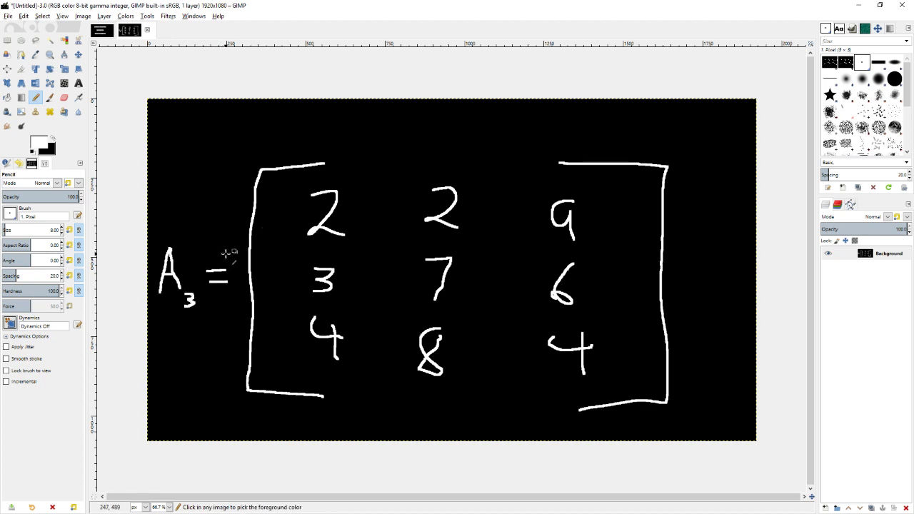
key(ctrl+z)
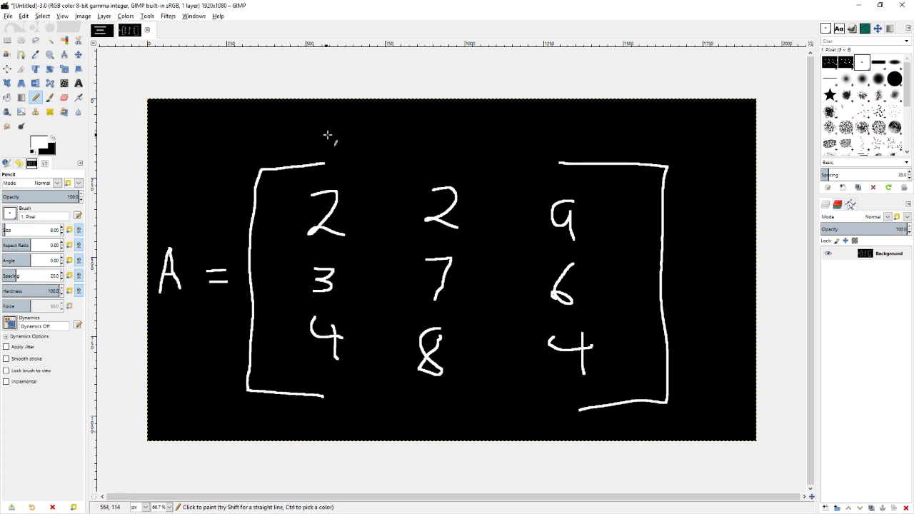
drag(330, 132, 310, 153)
click(325, 119)
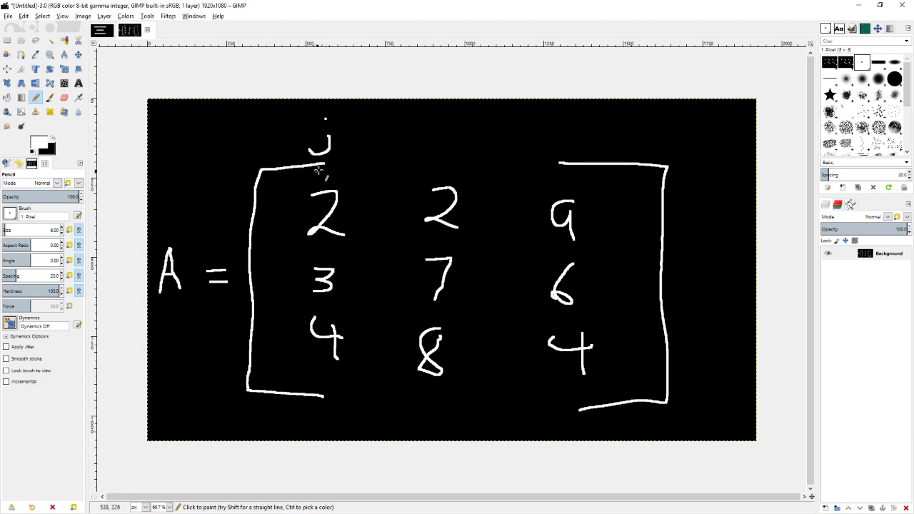
click(229, 193)
Draw an A above the top-right corner, trying then undoing a subscript 11, equals sign and value 2.
mouse_move(600, 111)
mouse_down()
mouse_move(581, 140)
mouse_move(611, 123)
mouse_move(616, 140)
mouse_move(605, 127)
mouse_move(620, 147)
mouse_move(634, 150)
mouse_up()
click(621, 128)
click(632, 130)
key(ctrl+z)
key(ctrl+z)
key(ctrl+z)
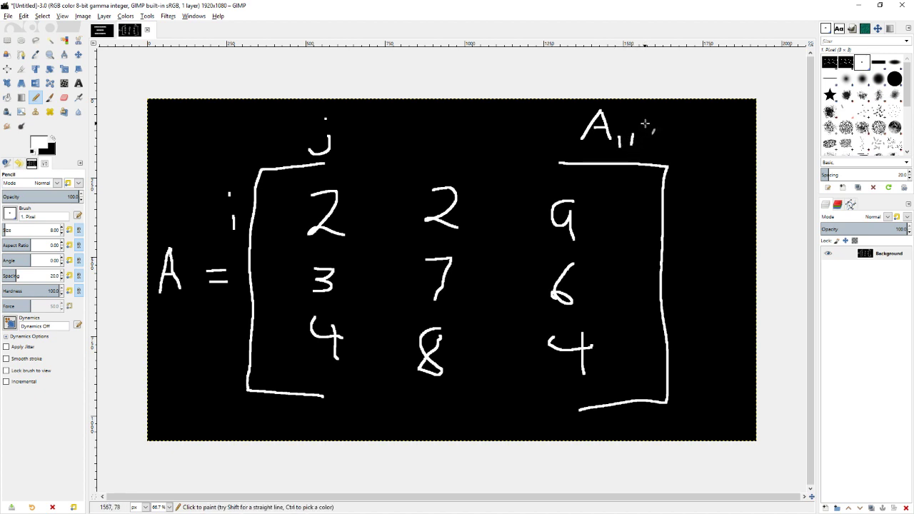
drag(650, 123, 661, 130)
mouse_move(687, 117)
mouse_down()
mouse_move(684, 147)
mouse_move(713, 147)
mouse_up()
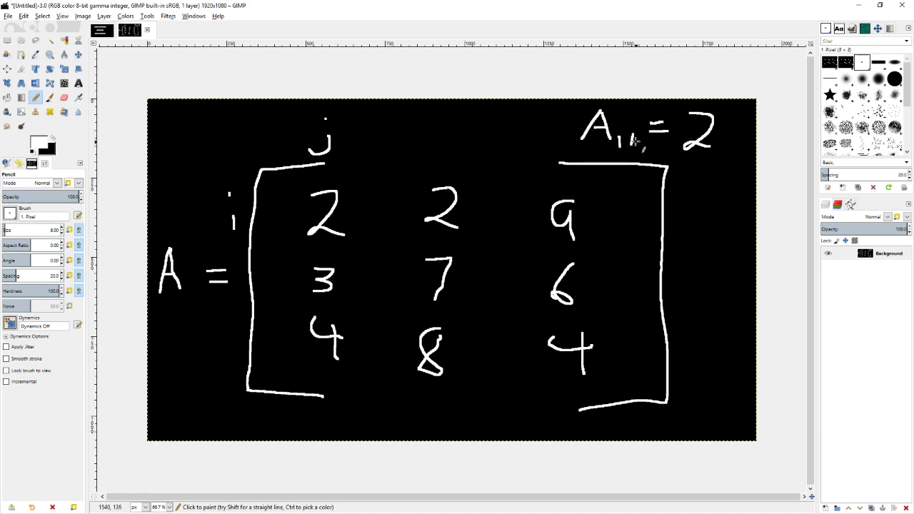
key(ctrl+z)
key(ctrl+z)
key(ctrl+z)
key(ctrl+z)
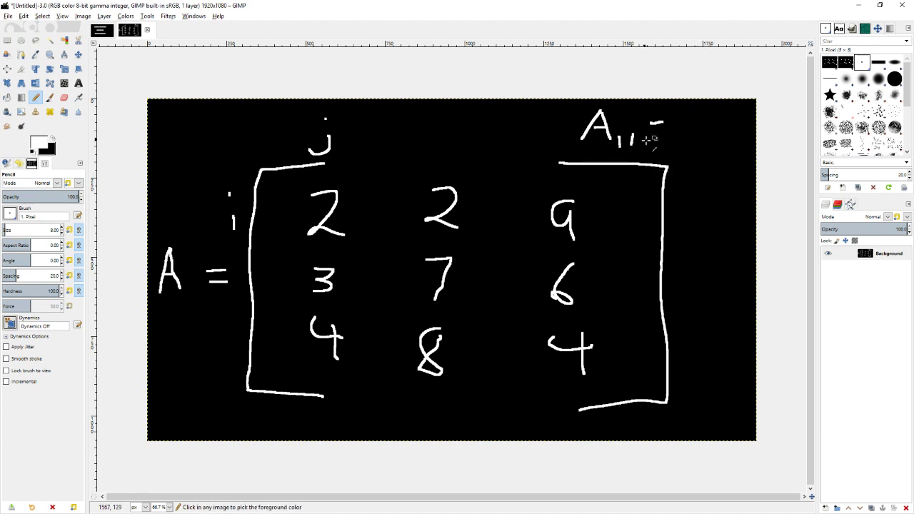
key(ctrl+z)
key(ctrl+z)
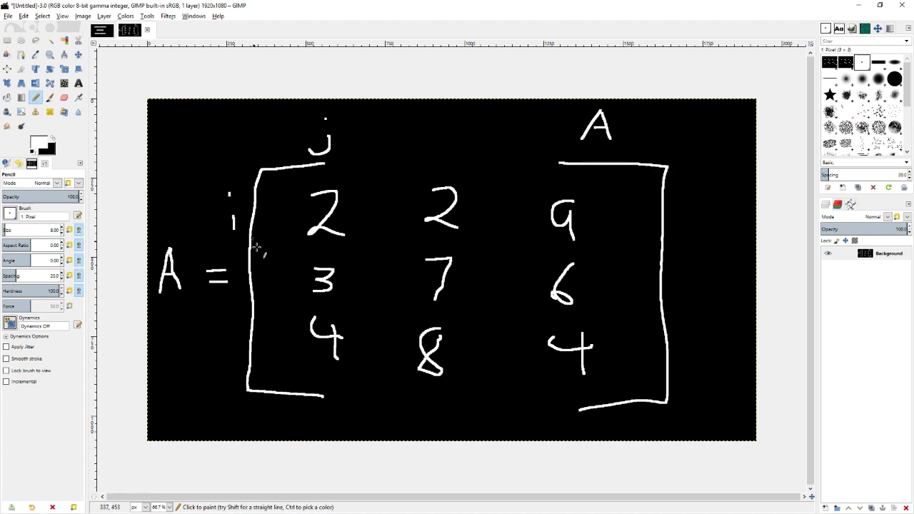
Write subscript 32 after the top-right A, circle the bottom-middle 8, and note its value 8.
mouse_move(612, 132)
mouse_down()
mouse_move(622, 140)
mouse_move(615, 151)
mouse_move(654, 137)
mouse_move(652, 146)
mouse_up()
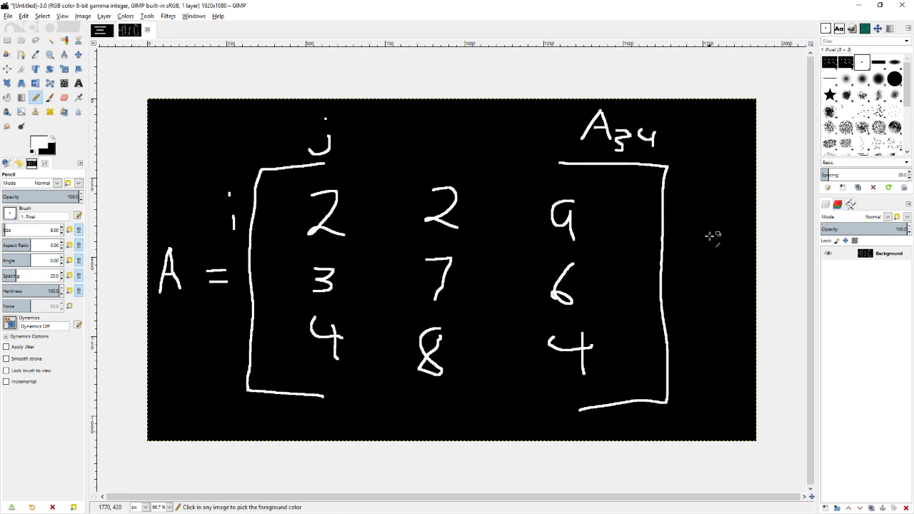
key(ctrl+z)
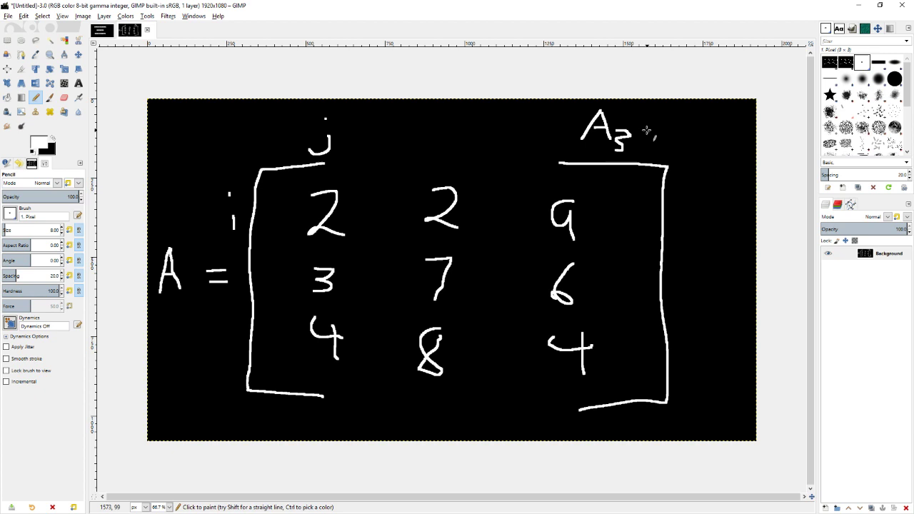
mouse_move(642, 128)
mouse_down()
mouse_move(657, 134)
mouse_move(661, 150)
mouse_move(687, 121)
mouse_move(674, 129)
mouse_up()
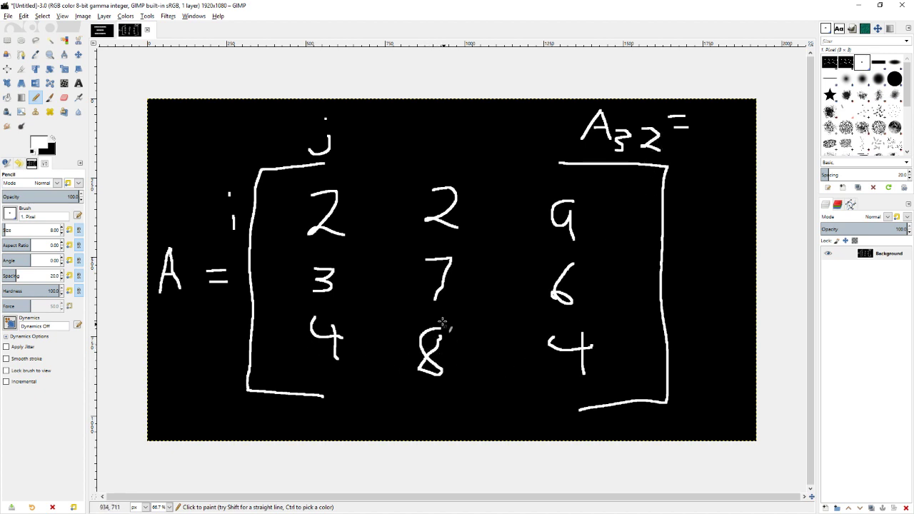
mouse_move(409, 323)
mouse_down()
mouse_move(403, 382)
mouse_move(469, 350)
mouse_up()
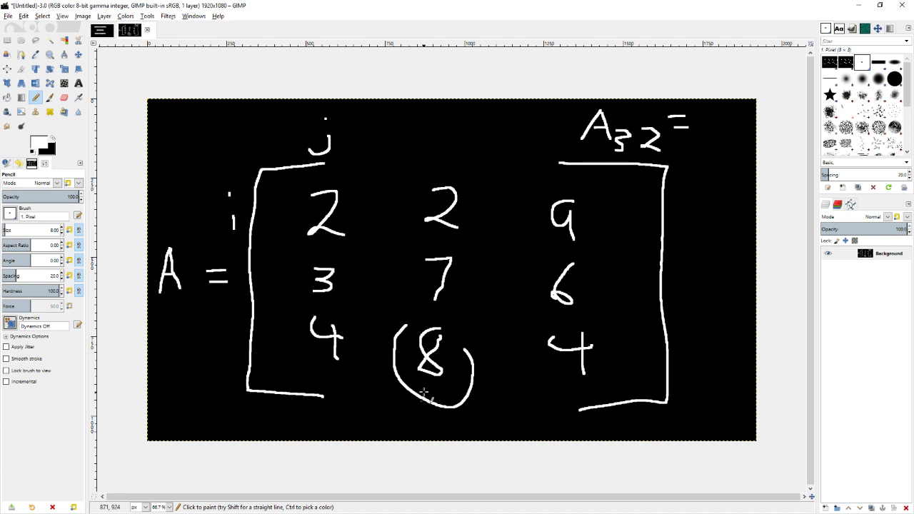
mouse_move(421, 394)
mouse_down()
mouse_move(427, 385)
mouse_move(467, 400)
mouse_up()
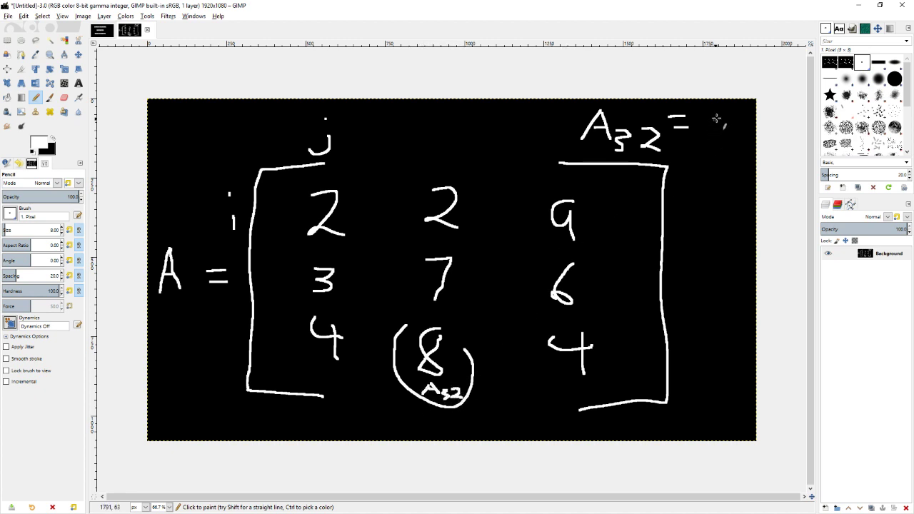
mouse_move(718, 115)
mouse_down()
mouse_move(713, 143)
mouse_move(734, 120)
mouse_up()
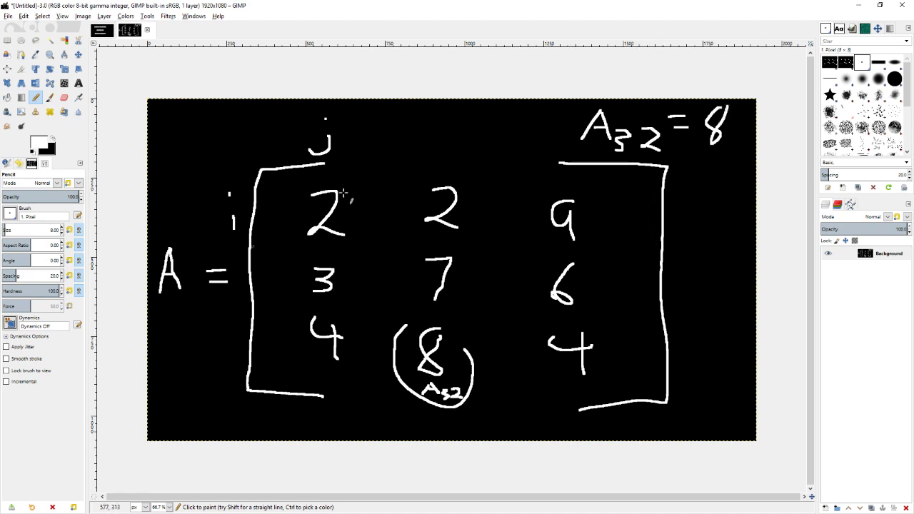
Try an ij subscript and bracket on the left A, then undo them back to plain A =.
mouse_move(188, 297)
mouse_down()
mouse_move(187, 289)
mouse_move(193, 309)
mouse_move(185, 311)
mouse_up()
click(192, 282)
mouse_move(188, 249)
mouse_down()
mouse_move(202, 247)
mouse_move(203, 290)
mouse_move(154, 250)
mouse_move(153, 304)
mouse_move(166, 306)
mouse_up()
key(ctrl+z)
key(ctrl+z)
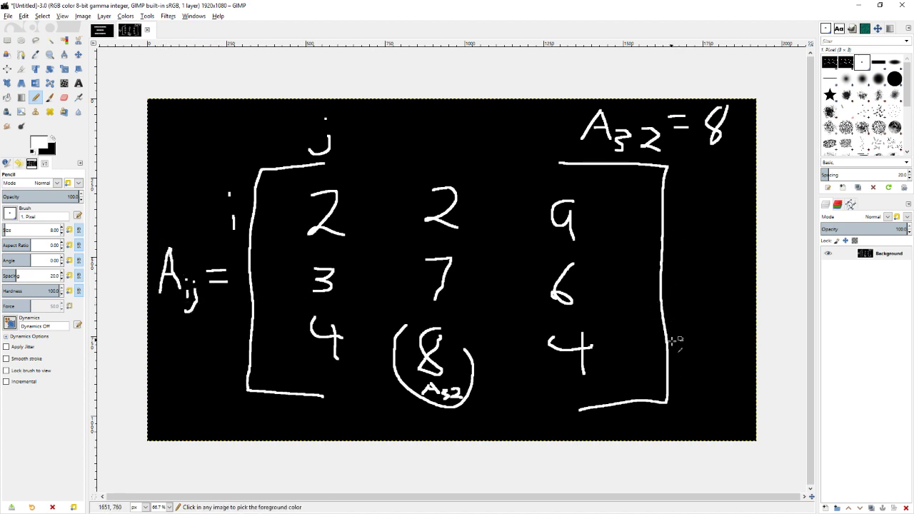
key(ctrl+z)
key(ctrl+z)
key(ctrl+z)
key(ctrl+z)
Undo the circled-8 notes, give the diagonal 2, 7, 4 subscripts 11, 22, 33, and loop them.
key(ctrl+z)
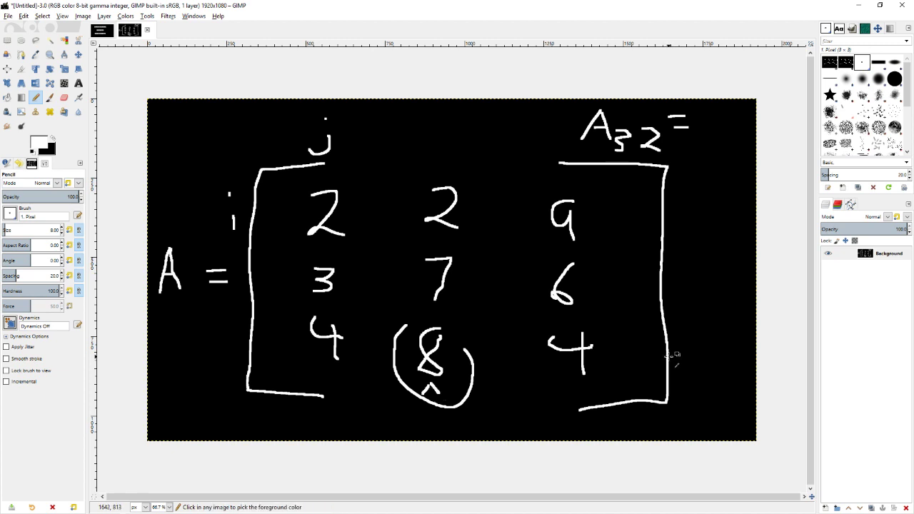
key(ctrl+z)
key(ctrl+z)
key(ctrl+z)
key(ctrl+z)
key(ctrl+z)
key(ctrl+z)
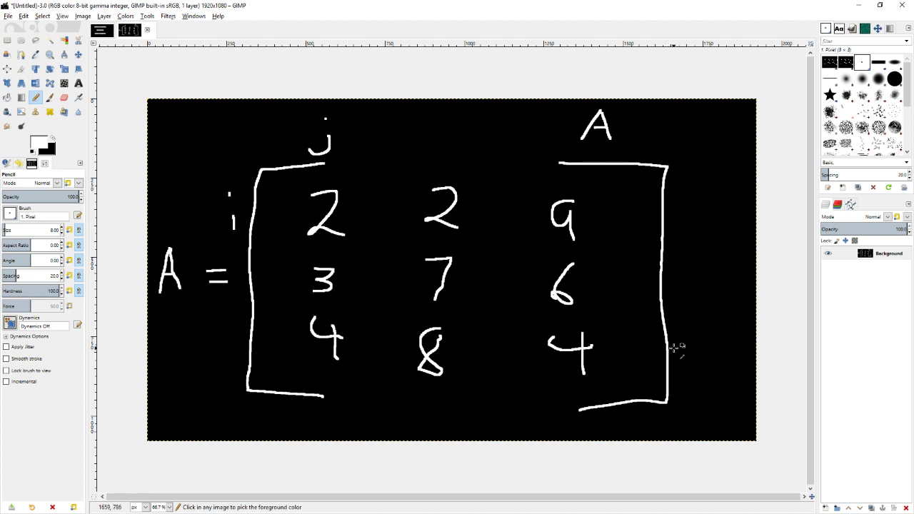
key(ctrl+z)
key(ctrl+z)
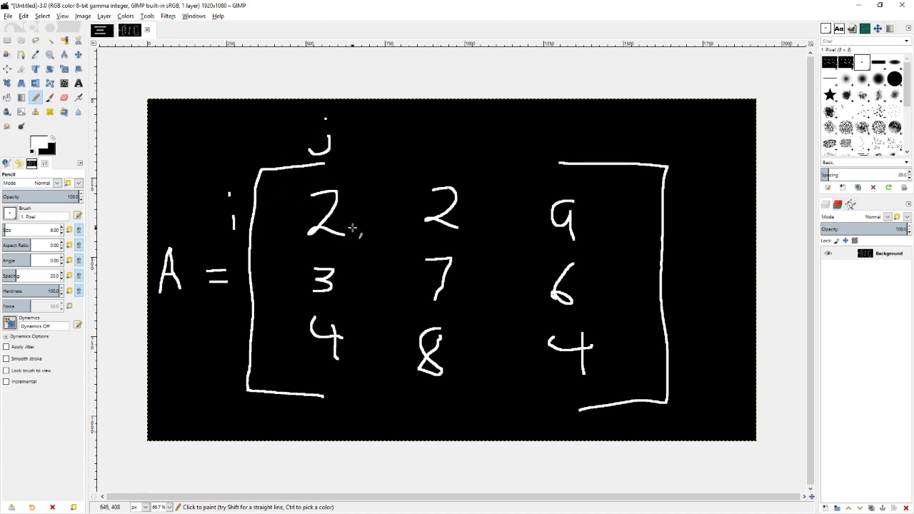
drag(357, 228, 360, 235)
drag(456, 298, 483, 306)
mouse_move(599, 370)
mouse_down()
mouse_move(602, 383)
mouse_move(633, 372)
mouse_move(620, 383)
mouse_up()
mouse_move(348, 182)
mouse_down()
mouse_move(292, 178)
mouse_move(289, 217)
mouse_move(337, 258)
mouse_move(487, 335)
mouse_move(575, 379)
mouse_move(640, 395)
mouse_move(637, 350)
mouse_move(342, 180)
mouse_move(411, 209)
mouse_up()
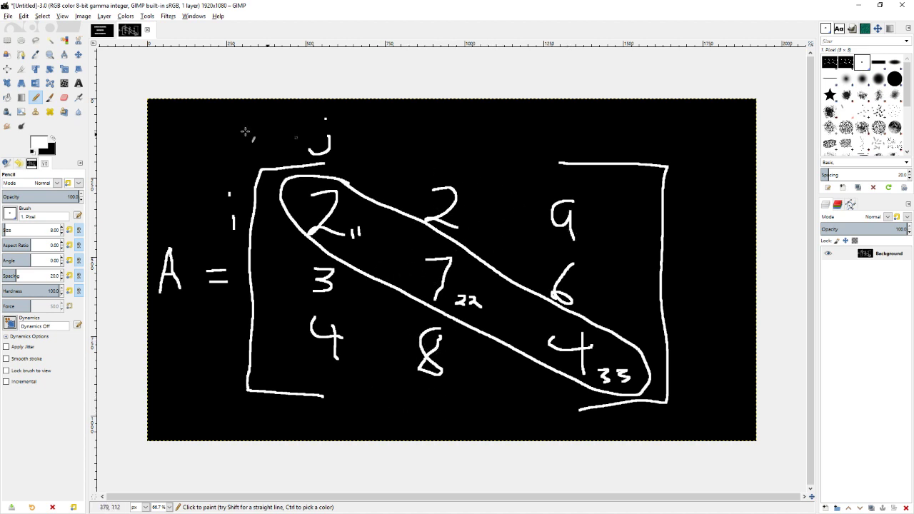
Select and erase the 9 in the top-right entry.
click(7, 40)
drag(532, 182, 606, 260)
key(Delete)
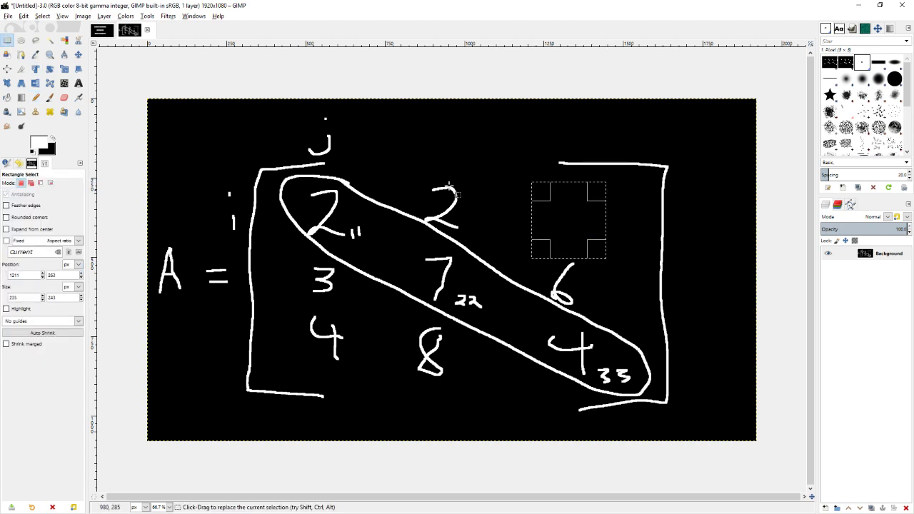
Pencil an x² where the 9 was.
click(36, 98)
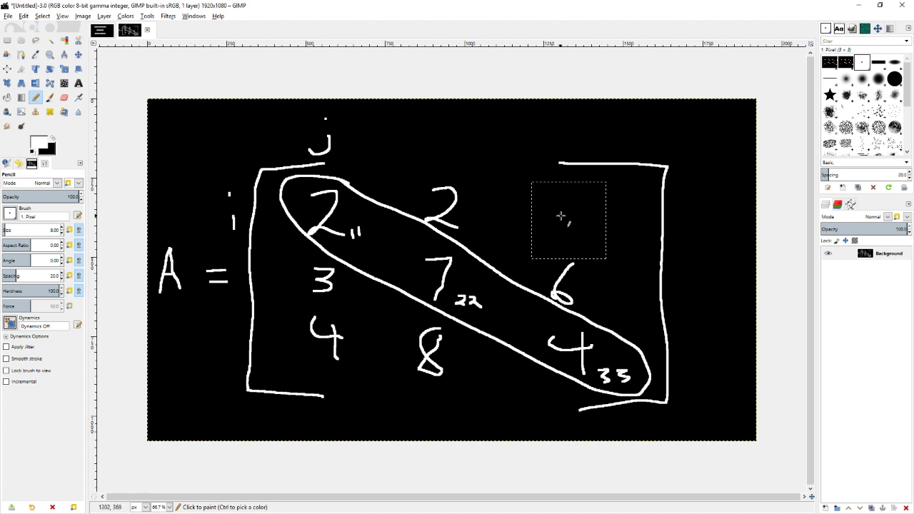
mouse_move(544, 213)
mouse_down()
mouse_move(565, 231)
mouse_move(543, 233)
mouse_up()
mouse_move(580, 201)
mouse_down()
mouse_move(590, 222)
mouse_move(598, 214)
mouse_up()
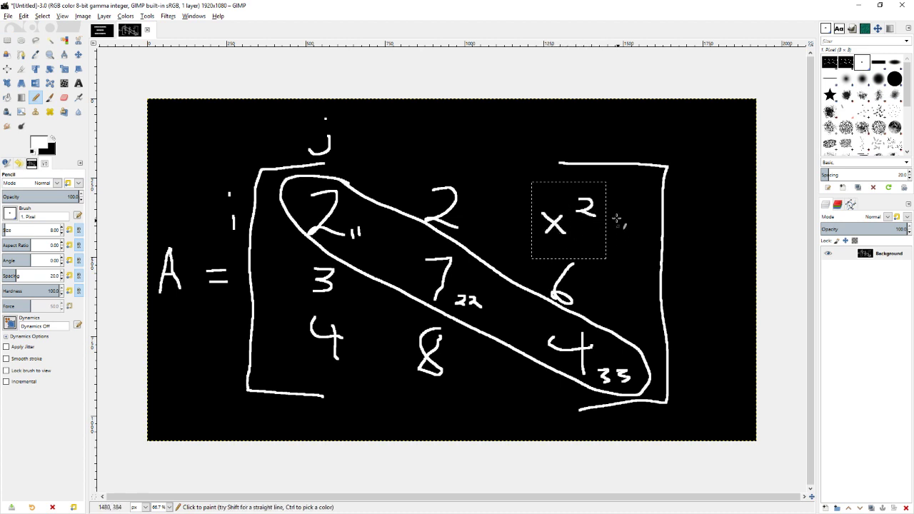